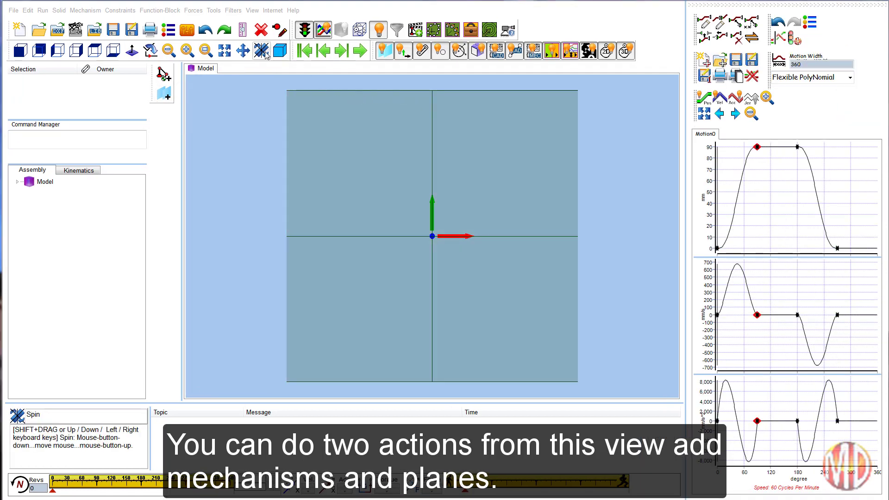
# Step: Add a new mechanism on the model's front plane
pyautogui.click(262, 50)
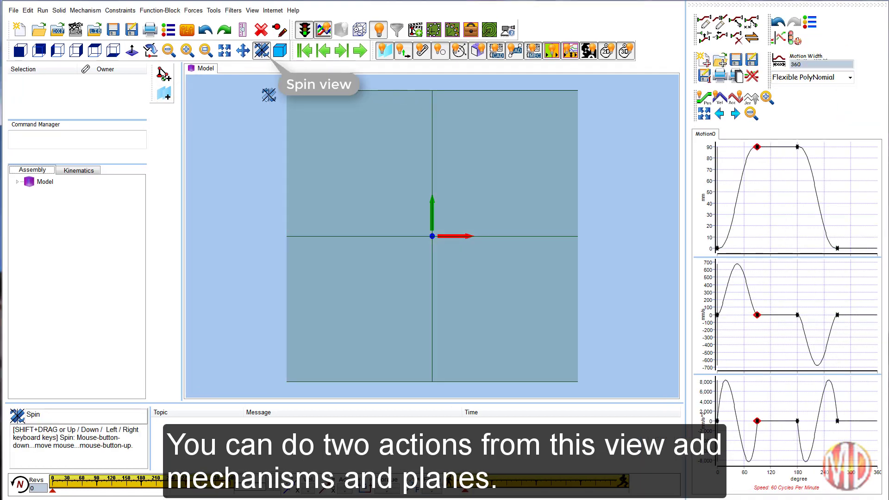
pyautogui.moveTo(268, 95); pyautogui.dragTo(248, 120)
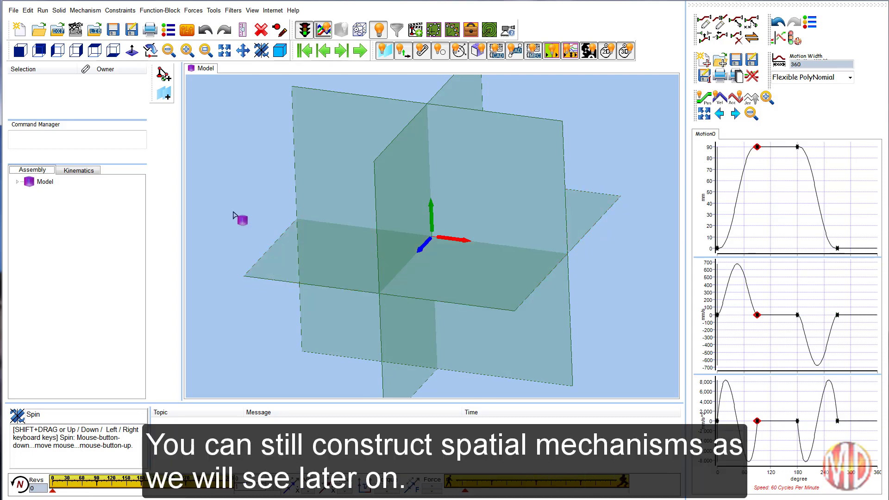
pyautogui.click(21, 51)
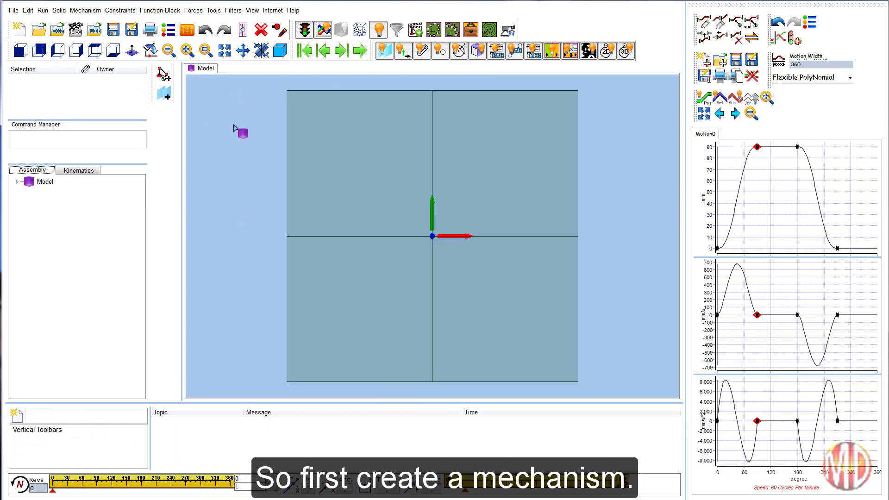
pyautogui.click(318, 131)
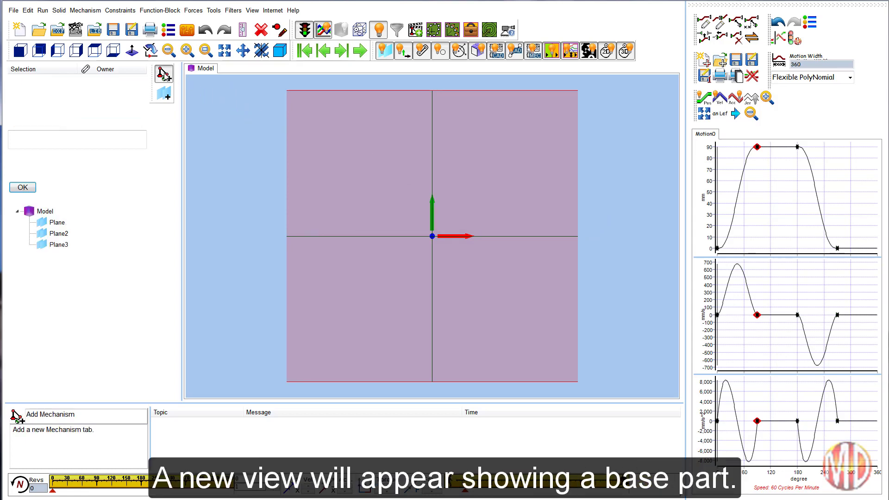
pyautogui.click(24, 187)
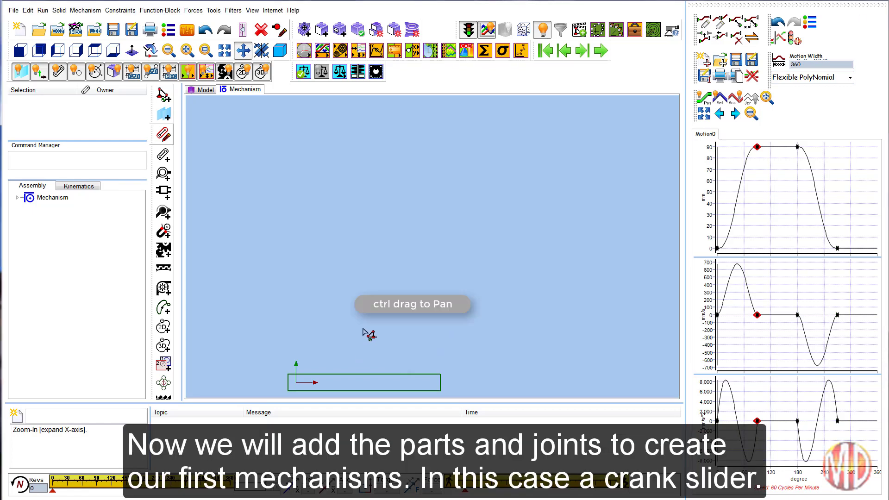
# Step: Sketch two roughly horizontal lines in the base part, a long one above the origin and a short one further right, and close the sketch
pyautogui.keyDown('ctrl'); pyautogui.moveTo(357, 358); pyautogui.dragTo(419, 229); pyautogui.keyUp('ctrl')
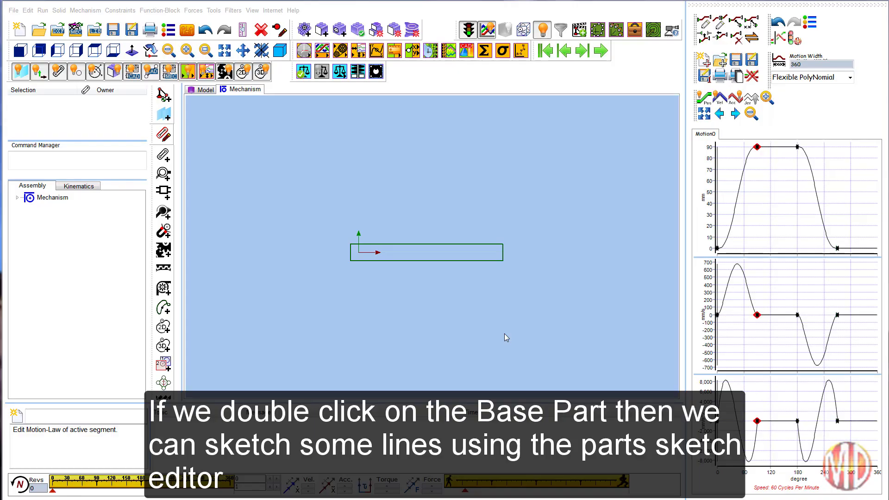
pyautogui.doubleClick(438, 262)
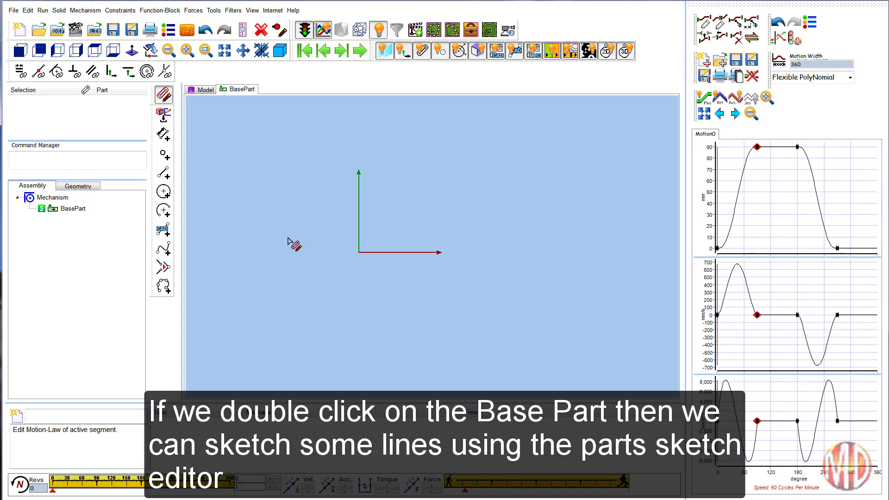
pyautogui.click(164, 173)
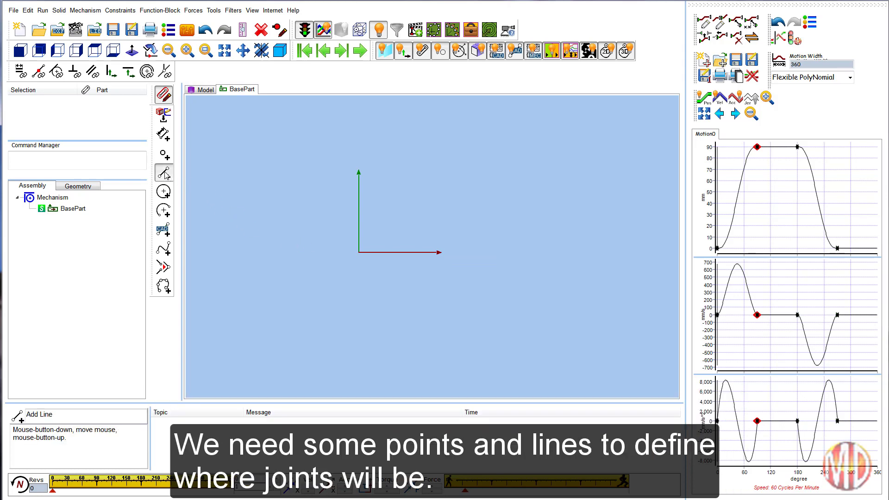
pyautogui.moveTo(306, 174)
pyautogui.mouseDown()
pyautogui.moveTo(501, 181)
pyautogui.moveTo(543, 174)
pyautogui.mouseUp()
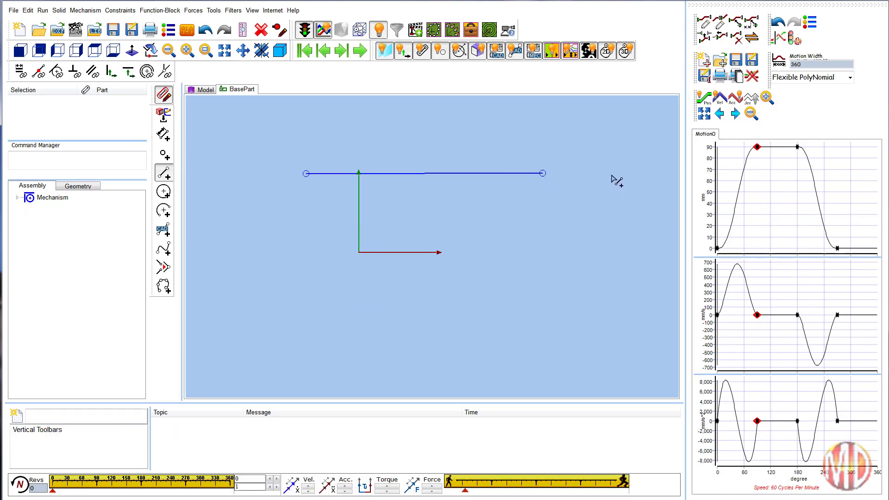
pyautogui.moveTo(611, 176)
pyautogui.mouseDown()
pyautogui.moveTo(684, 181)
pyautogui.moveTo(674, 175)
pyautogui.mouseUp()
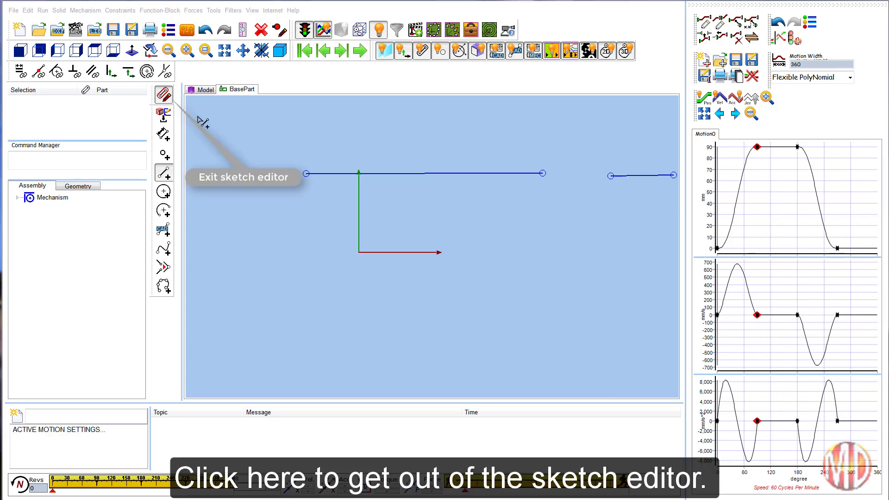
pyautogui.click(164, 94)
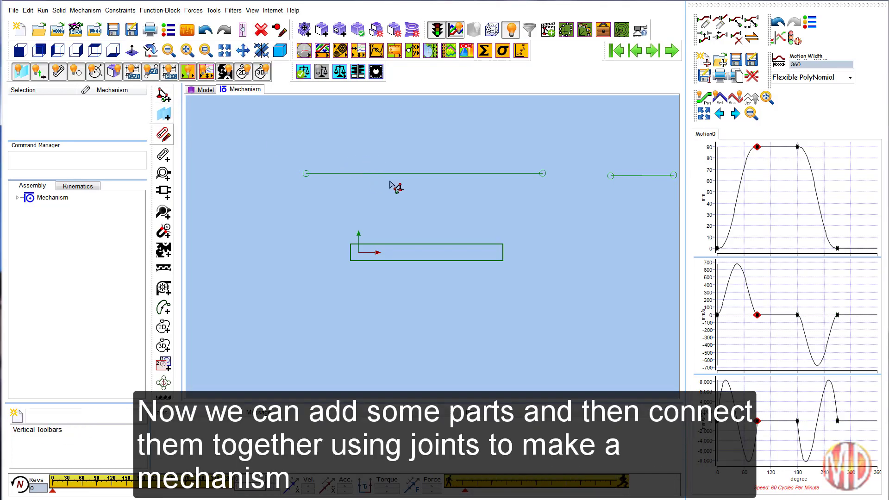
# Step: Add three parts above the base part: a crank sloping up, a coupler sloping down and a horizontal slider
pyautogui.moveTo(409, 206); pyautogui.dragTo(359, 254, button='middle')
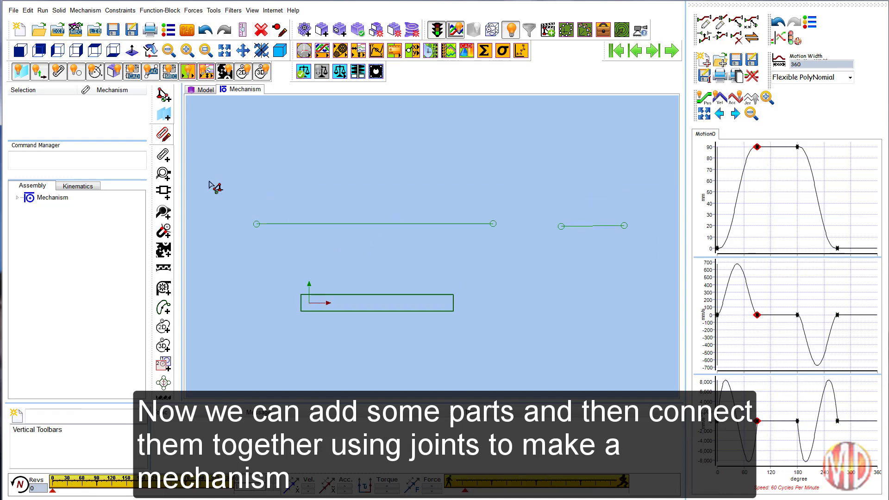
pyautogui.click(163, 154)
pyautogui.moveTo(252, 198); pyautogui.dragTo(332, 126)
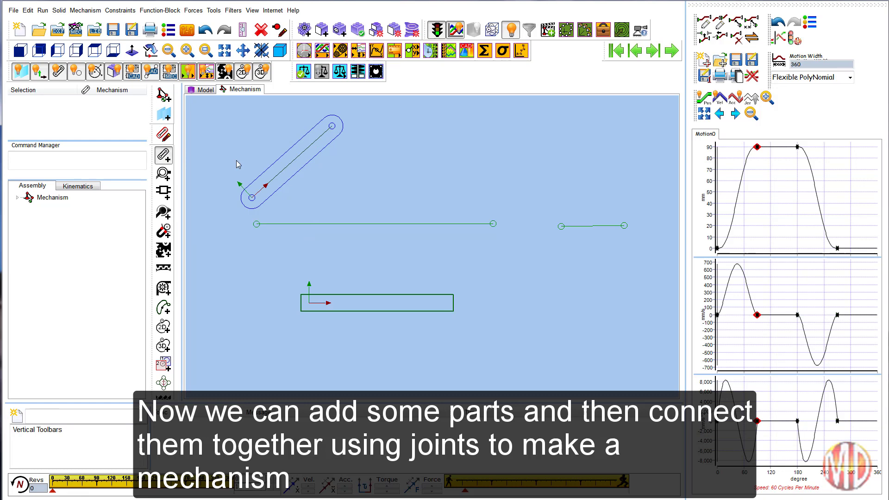
pyautogui.moveTo(382, 139); pyautogui.dragTo(475, 183)
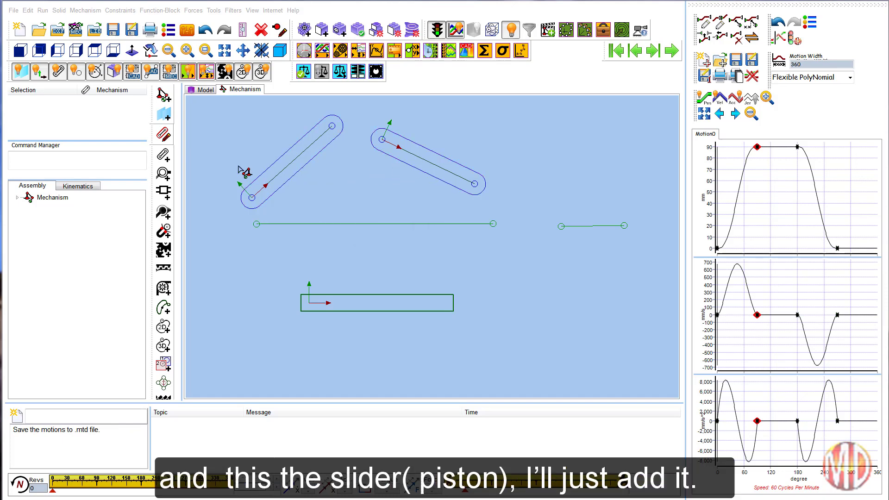
pyautogui.click(163, 156)
pyautogui.moveTo(422, 213); pyautogui.dragTo(533, 211)
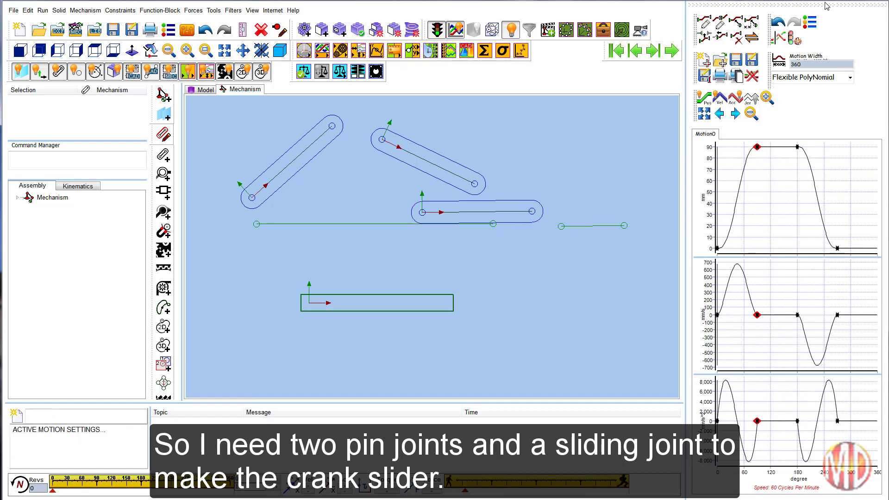
# Step: Pin the crank's lower end to the long base line's left endpoint, and the coupler's upper end to the crank's free end
pyautogui.scroll(1, 436, 246)
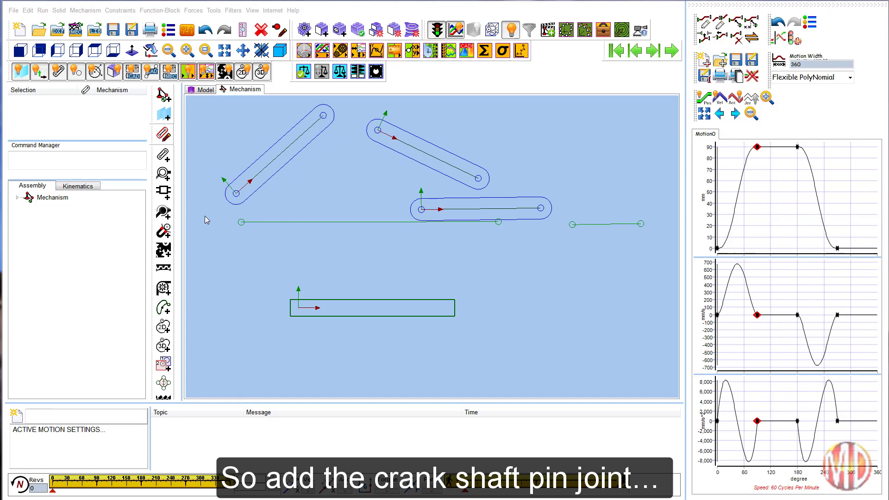
pyautogui.click(164, 174)
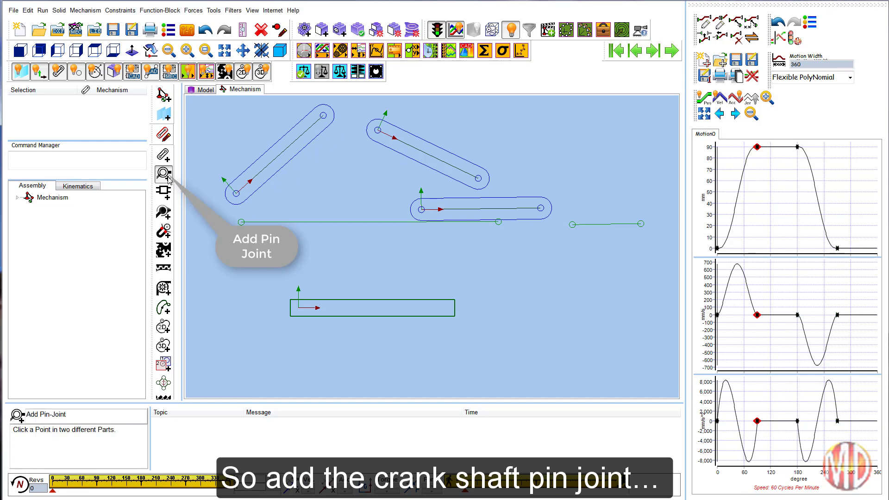
pyautogui.click(236, 193)
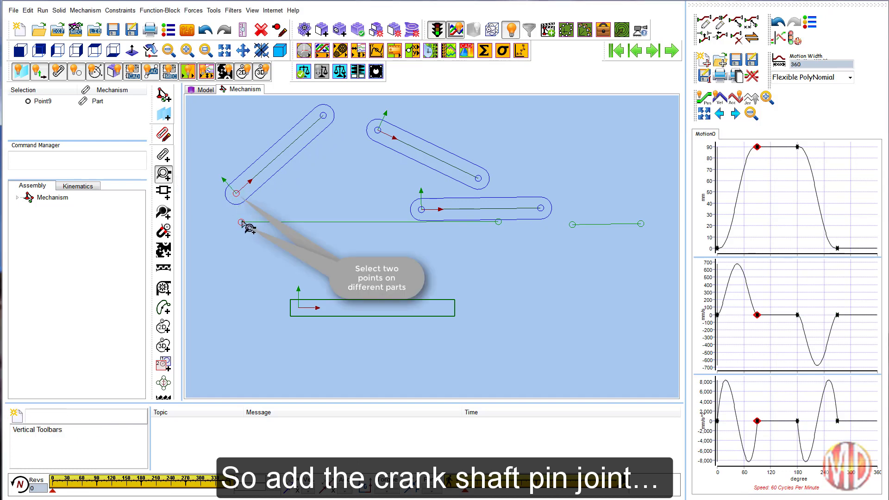
pyautogui.click(241, 223)
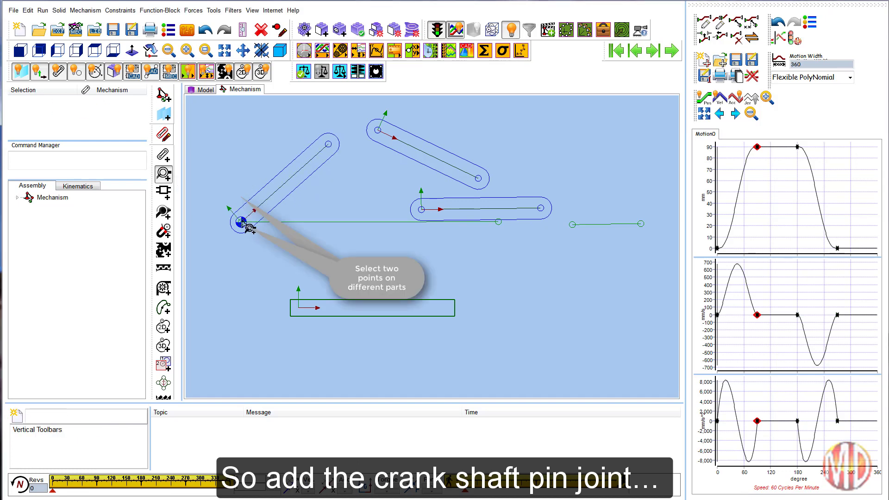
pyautogui.click(329, 145)
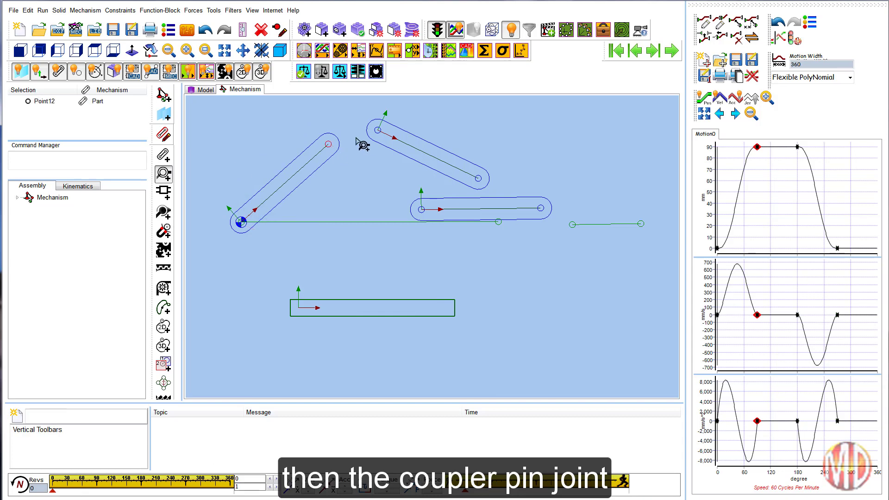
pyautogui.click(377, 131)
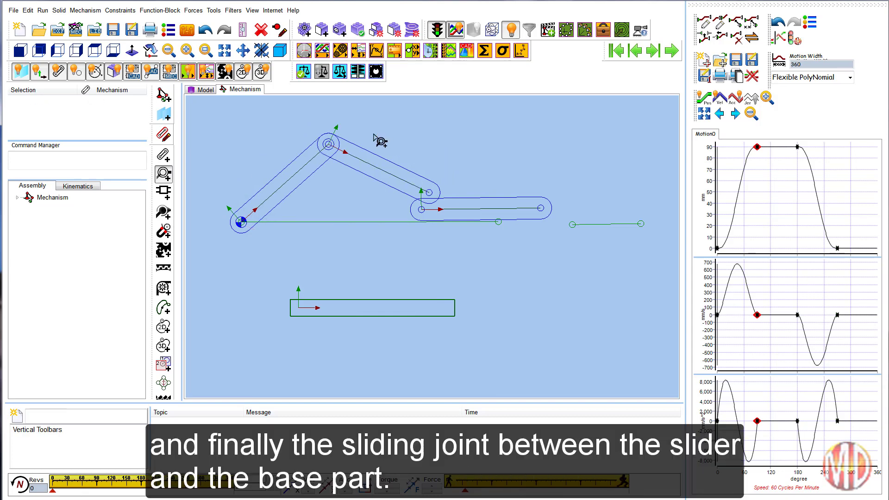
# Step: Add a slide joint between the slider's centre line and the long base line, and pin the coupler's free end to the slider's left point
pyautogui.click(163, 191)
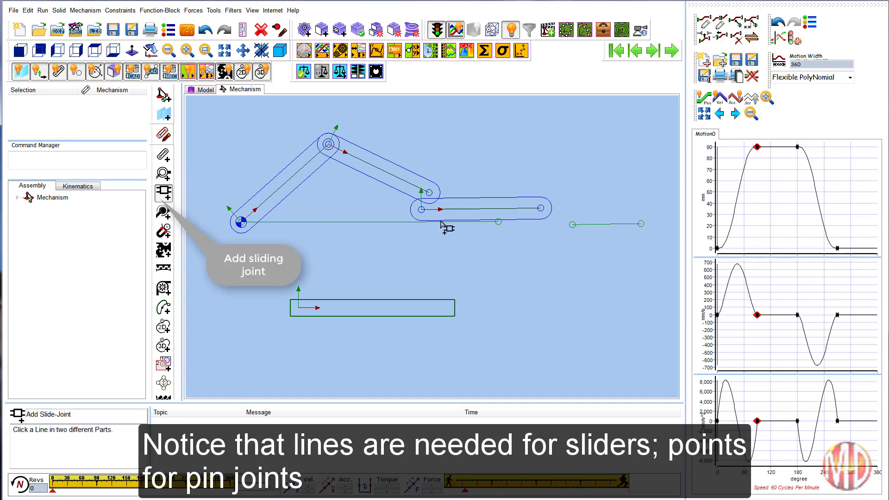
pyautogui.click(469, 211)
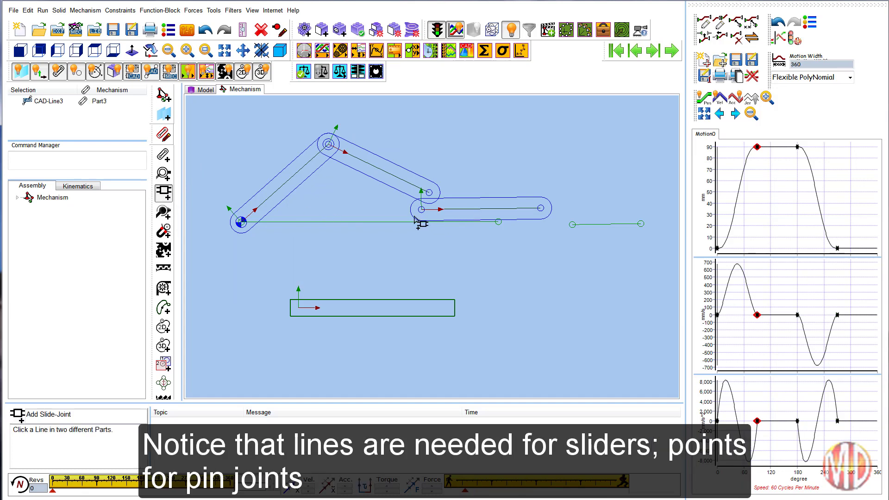
pyautogui.click(398, 225)
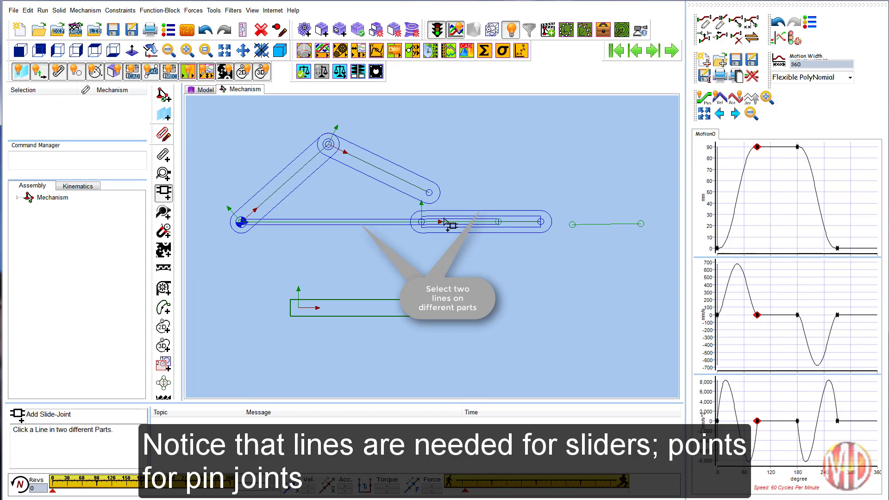
pyautogui.click(164, 173)
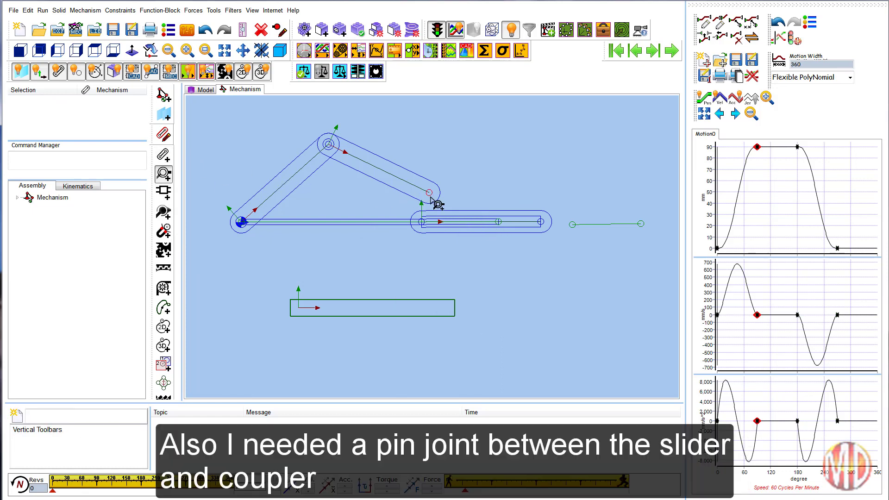
pyautogui.click(429, 192)
pyautogui.click(422, 222)
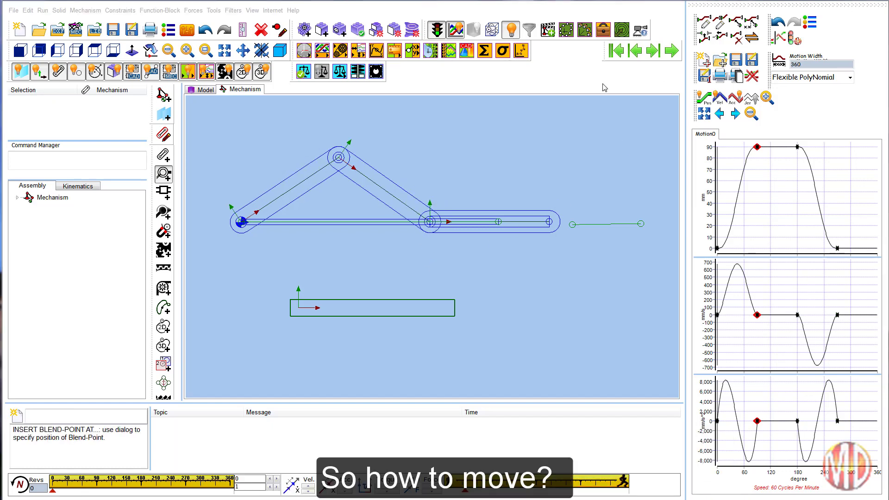
# Step: Add a motion dimension to the crankshaft pin joint, measured from the long base line to the crank's centre line, placing its block below the crank
pyautogui.click(359, 54)
pyautogui.click(359, 54)
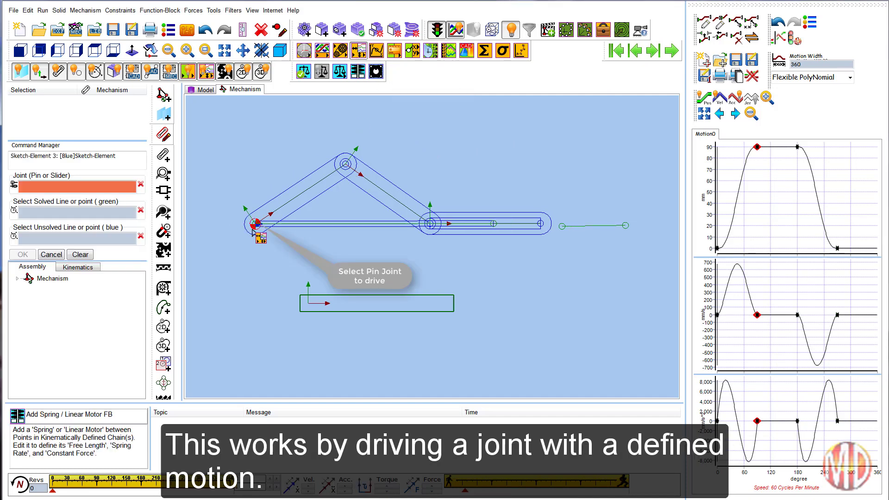
pyautogui.click(253, 231)
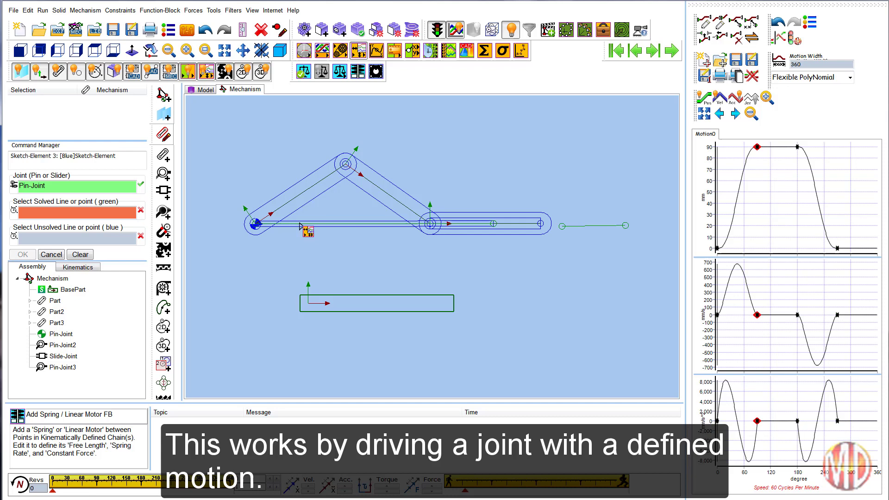
pyautogui.click(300, 226)
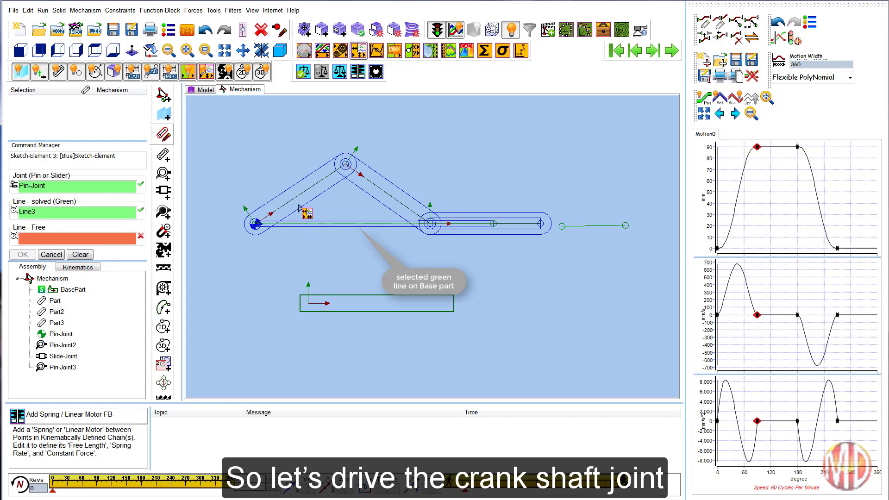
pyautogui.click(298, 202)
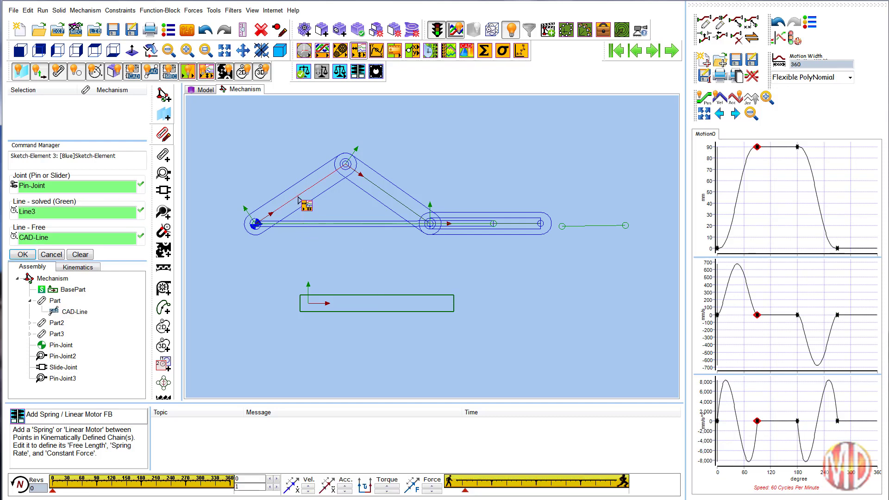
pyautogui.click(290, 240)
pyautogui.click(253, 274)
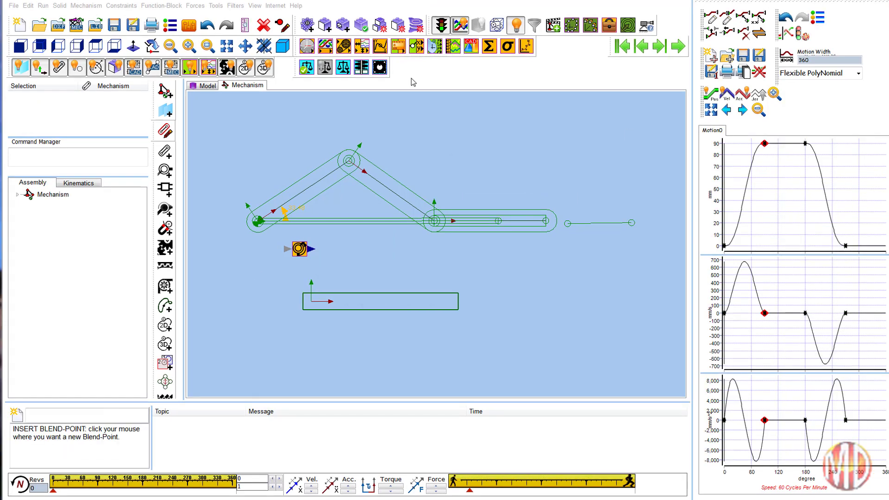
# Step: Place a Motion function block and a Linear-Motion function block to the lower left of the motion dimension block
pyautogui.click(326, 46)
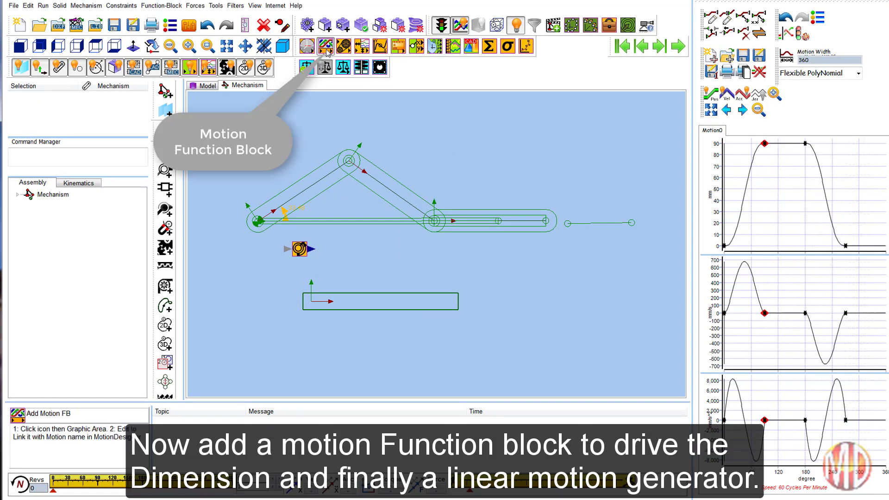
pyautogui.click(259, 266)
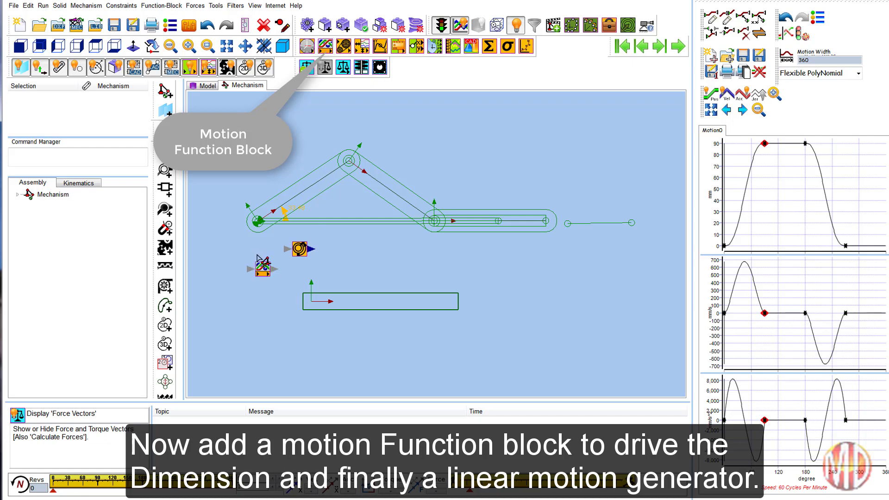
pyautogui.click(307, 46)
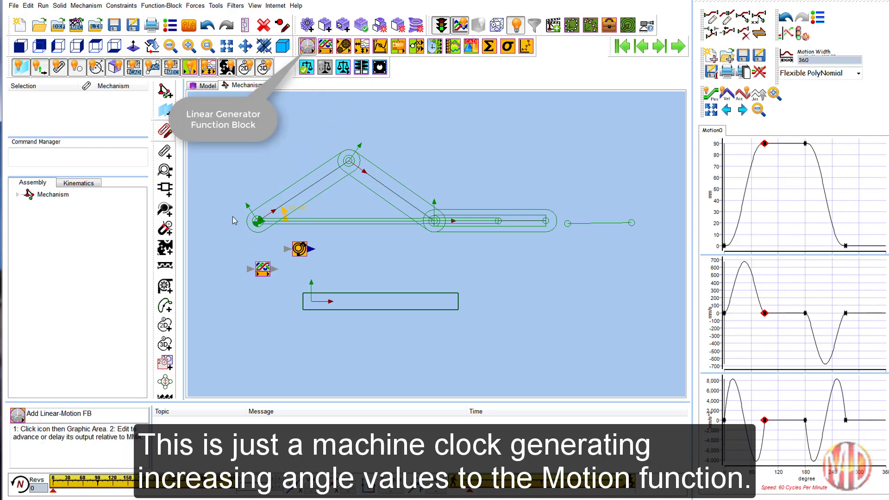
pyautogui.click(211, 285)
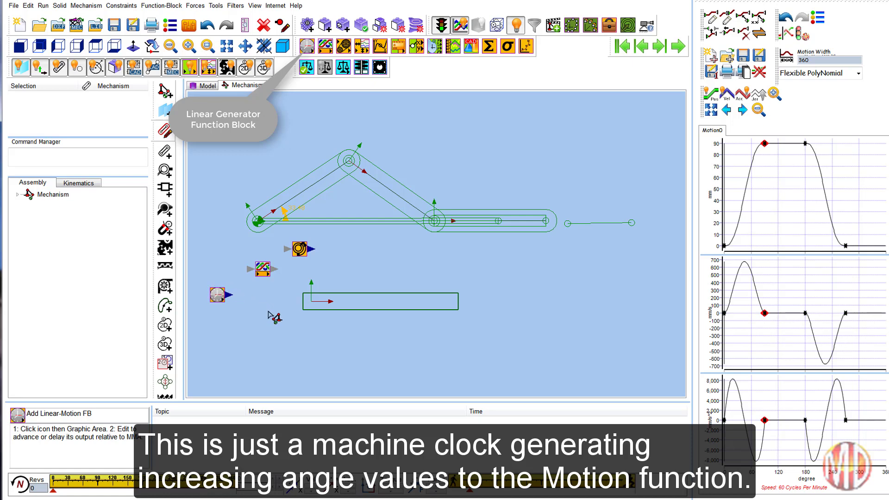
# Step: Wire the Linear-Motion block's output to the Motion block's input, and the Motion block's output to the motion dimension block's input
pyautogui.moveTo(231, 294); pyautogui.dragTo(287, 250)
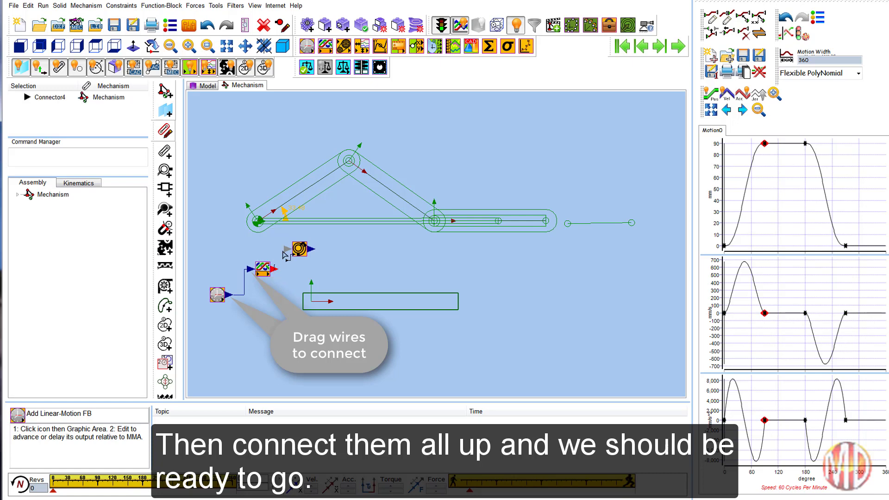
pyautogui.click(293, 260)
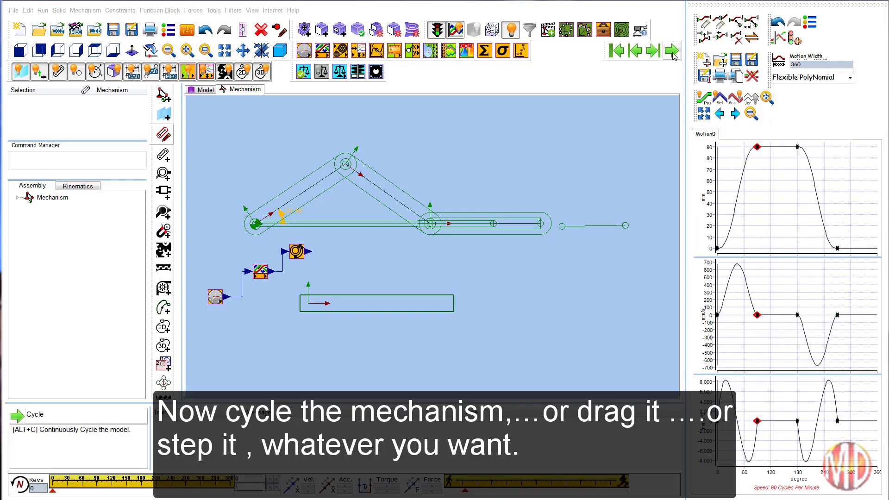
# Step: Cycle the crank-slider mechanism continuously, and move it manually through its machine angle to check its motion
pyautogui.click(672, 52)
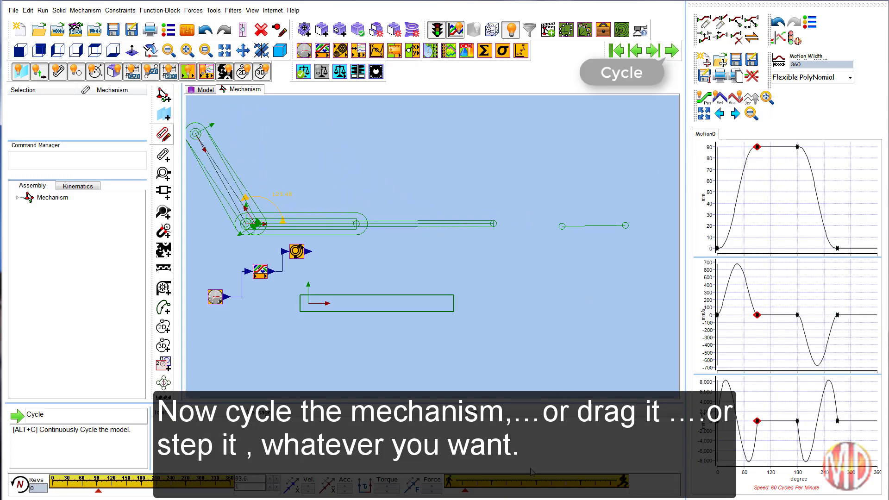
pyautogui.moveTo(178, 487); pyautogui.dragTo(144, 483)
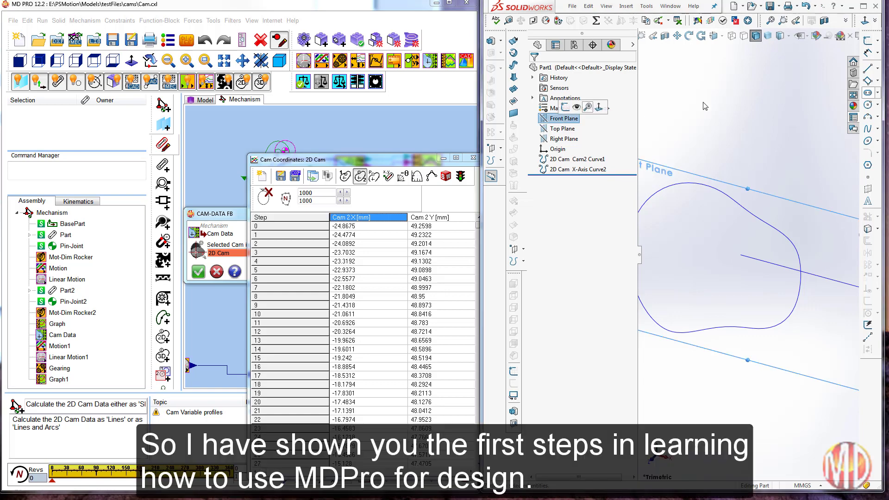
# Step: In SolidWorks, convert the imported cam profile curve into a sketch on the Front Plane and start a blind Boss-Extrude of it
pyautogui.click(868, 42)
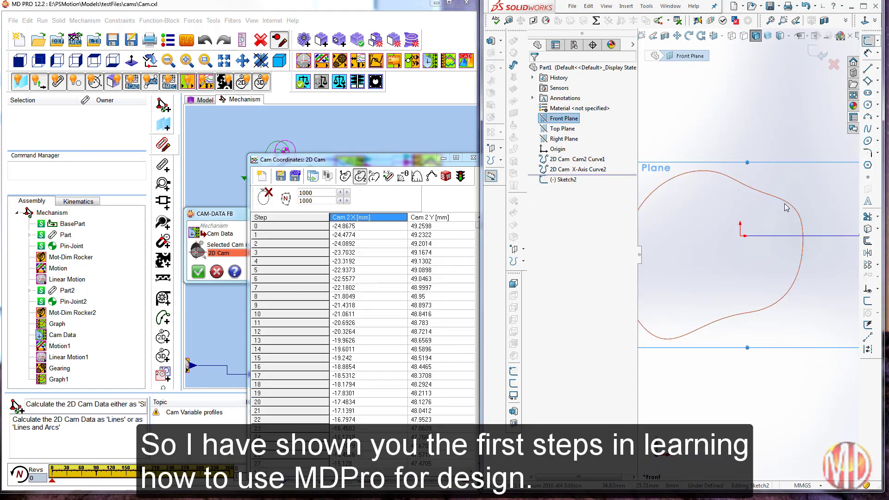
pyautogui.click(868, 229)
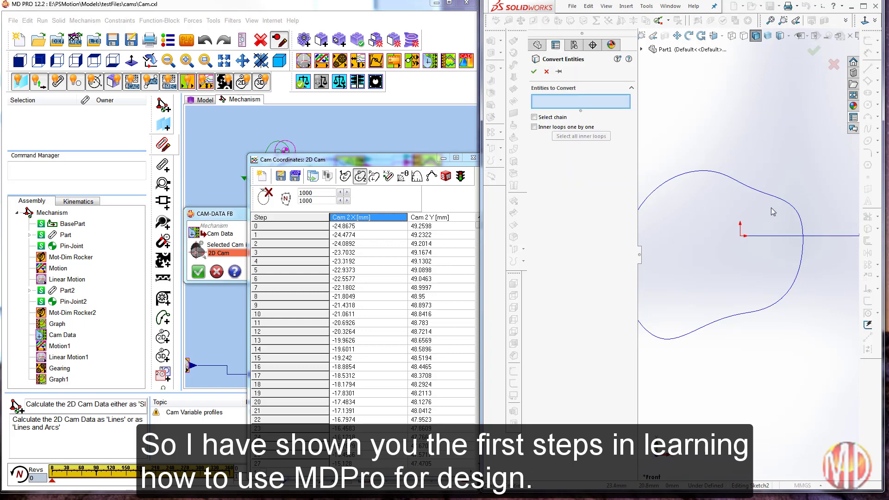
pyautogui.click(779, 202)
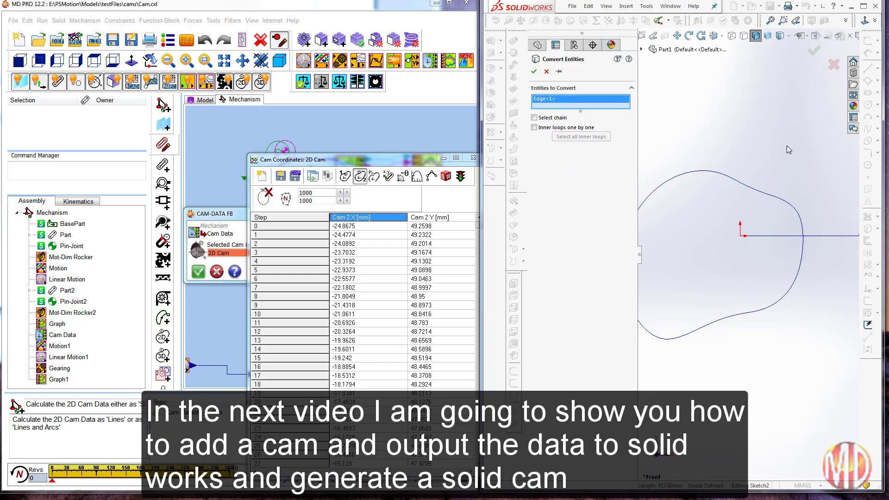
pyautogui.click(813, 50)
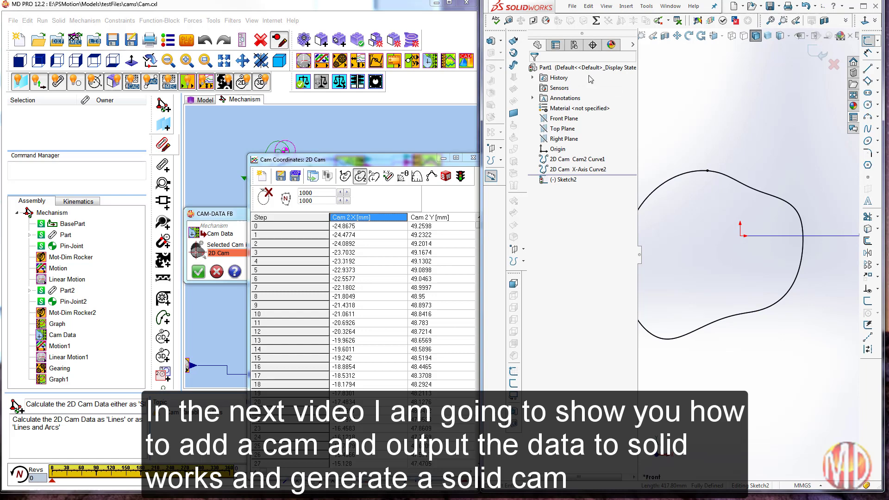
pyautogui.click(491, 41)
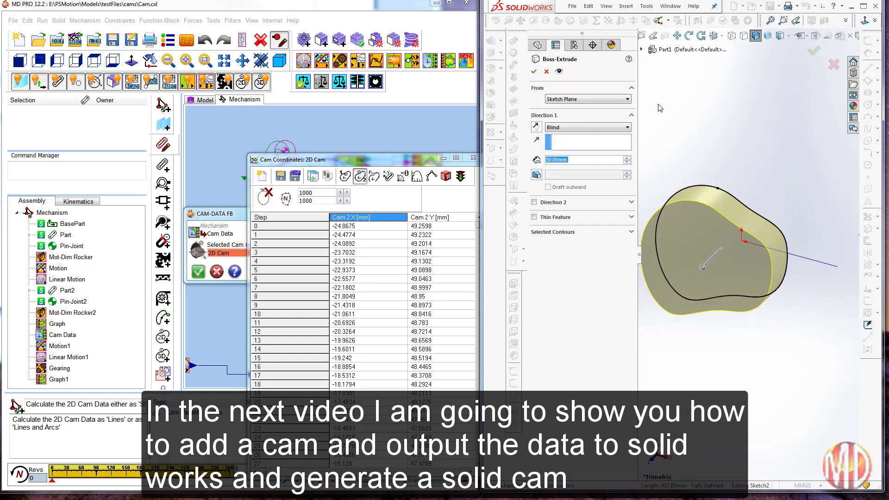